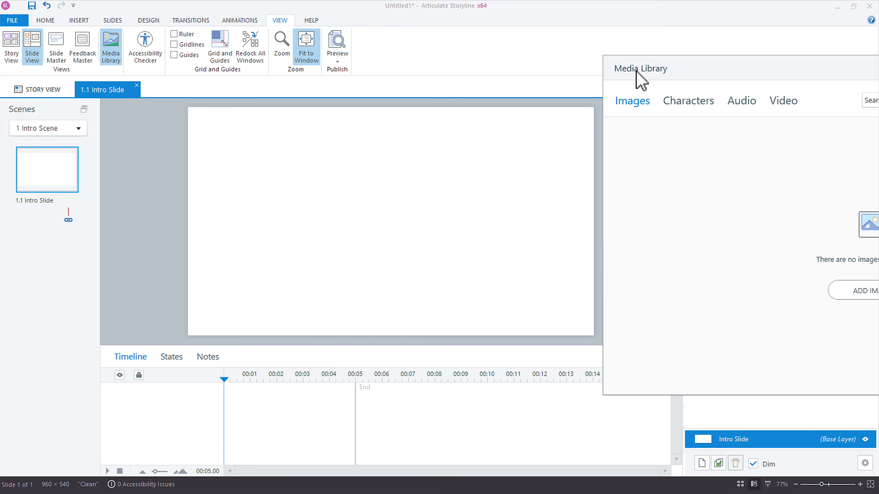
click(241, 20)
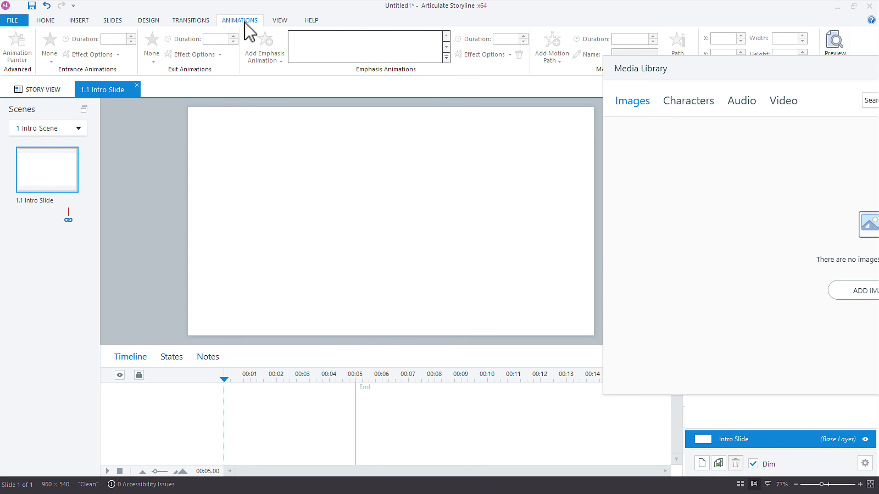
click(196, 21)
click(39, 21)
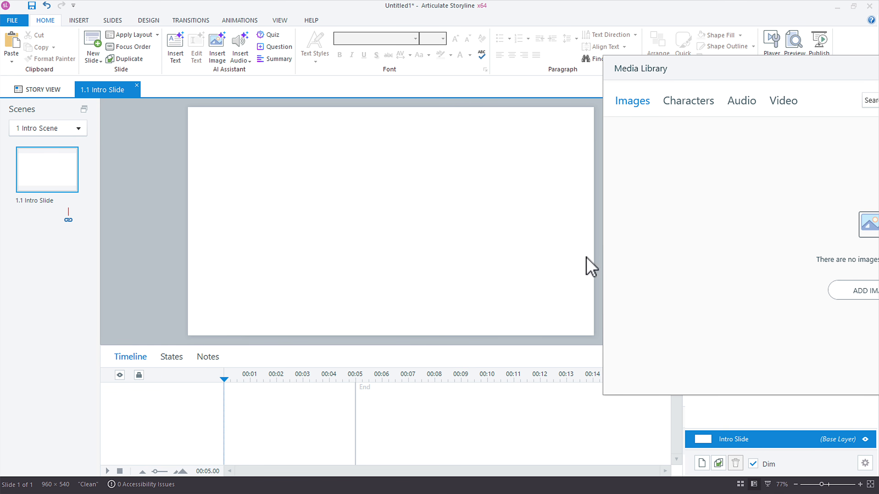
Step: Insert the picture cyclist.jpg from the Assets > Images folder onto the intro slide
click(79, 21)
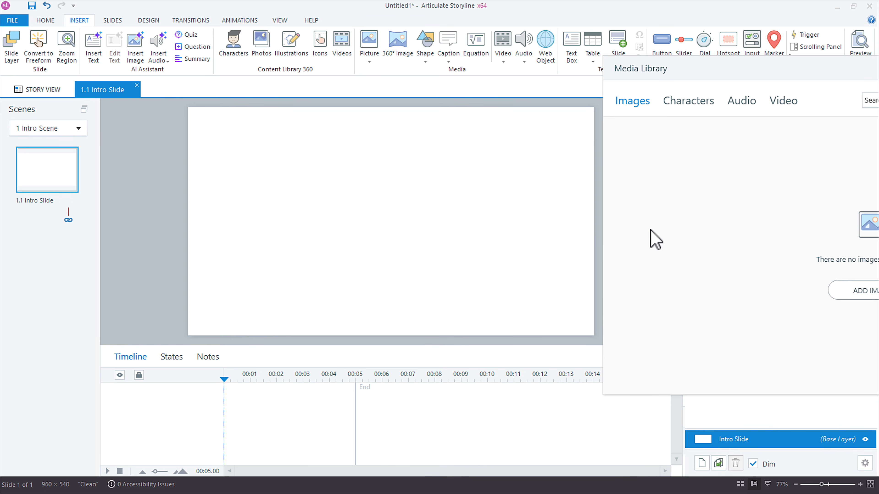
click(362, 65)
click(398, 72)
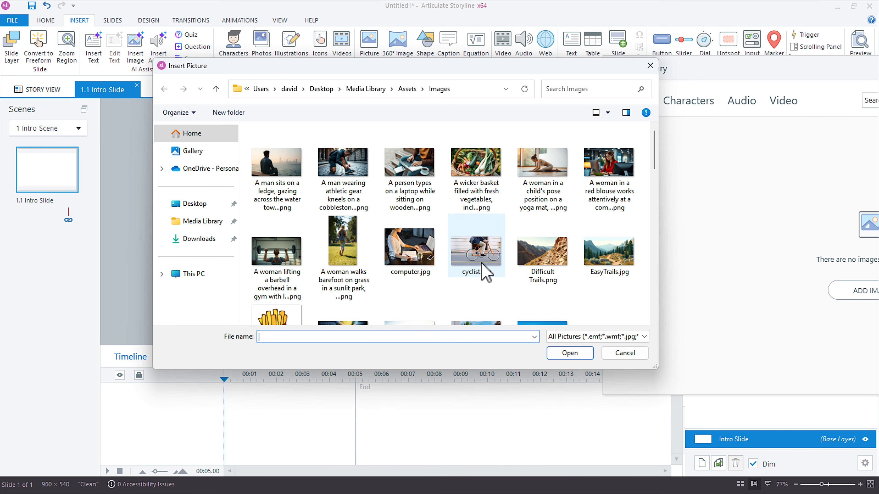
click(484, 271)
ctrl+click(415, 257)
ctrl+click(350, 251)
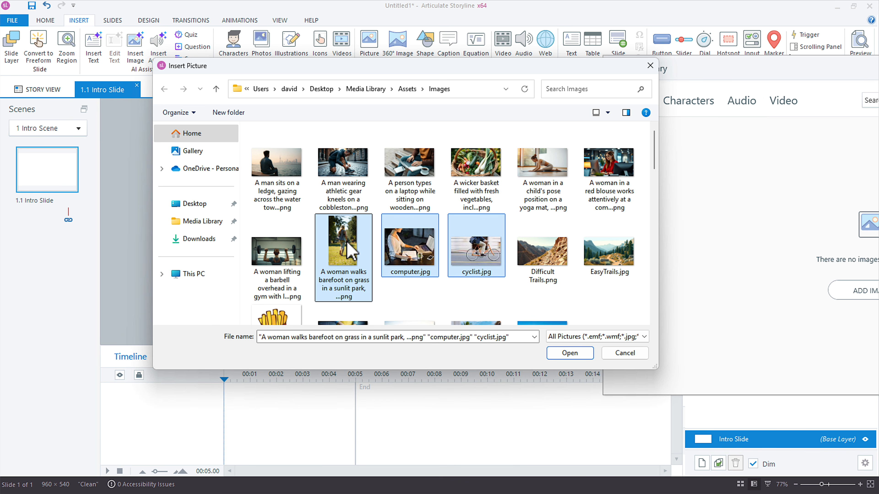
click(403, 187)
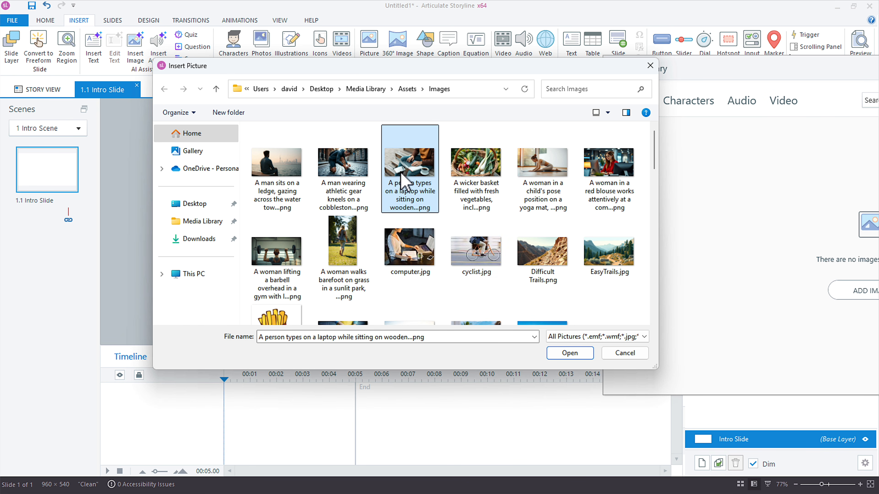
click(474, 267)
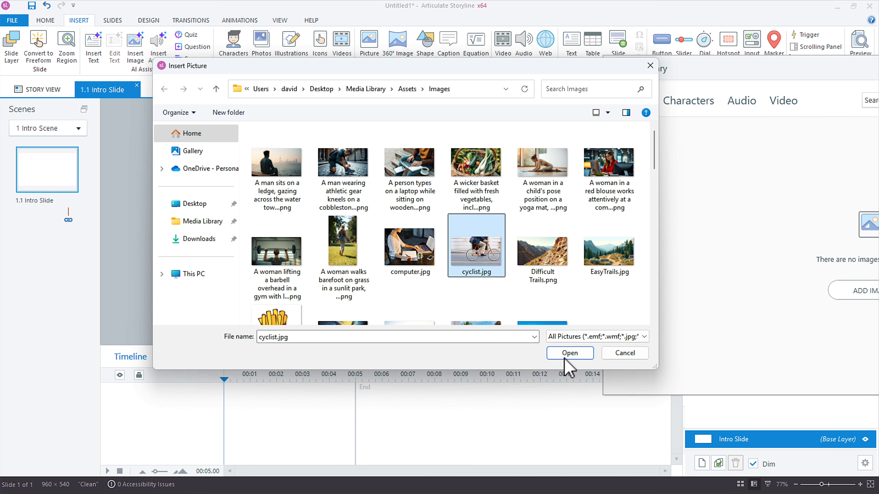
click(570, 355)
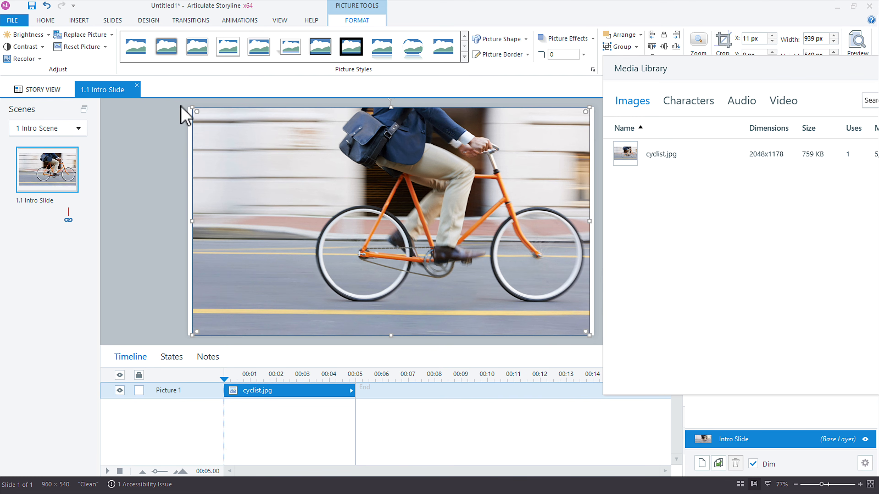
Step: Insert the 32-second 2160 HD office video of three coworkers from Content Library 360 and show the Media Library's videos
click(82, 21)
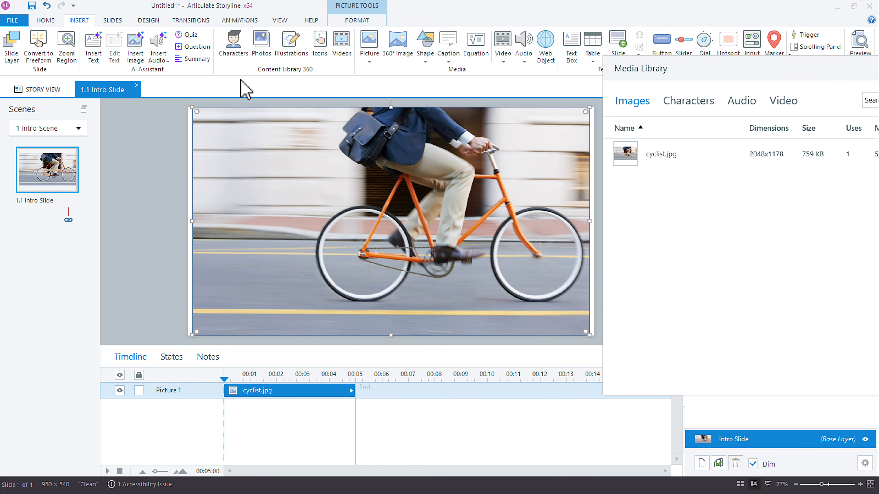
click(342, 49)
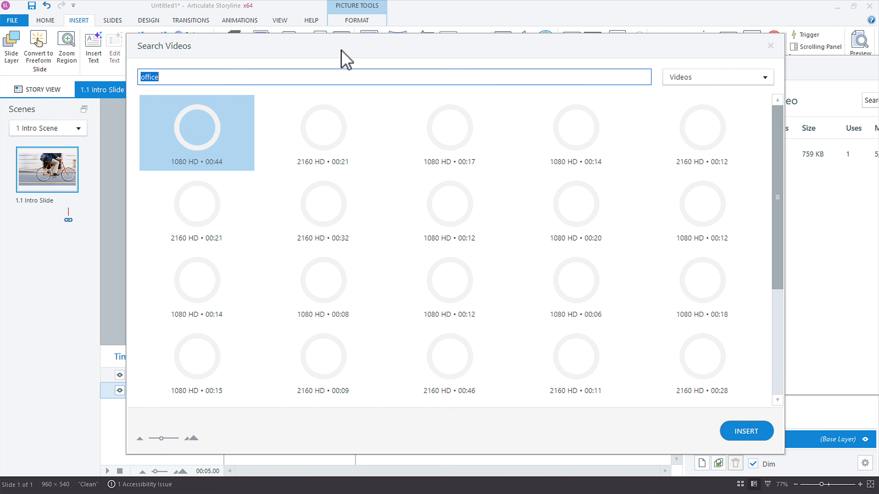
click(328, 201)
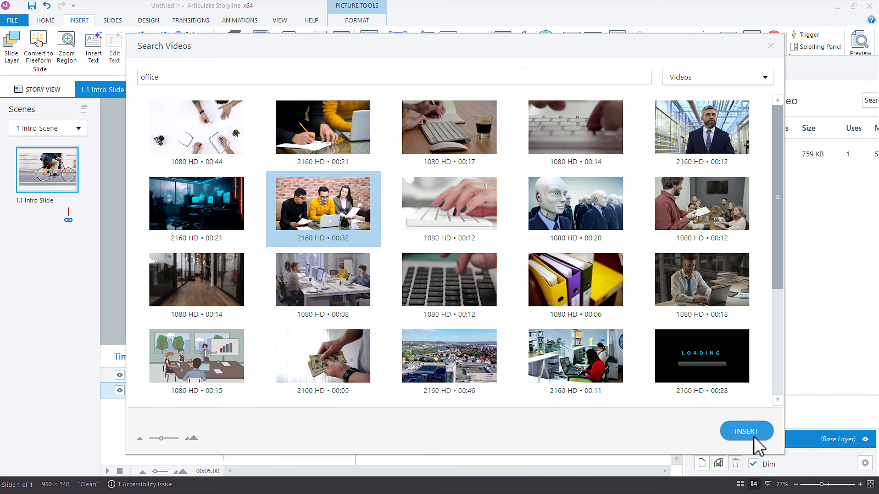
click(748, 433)
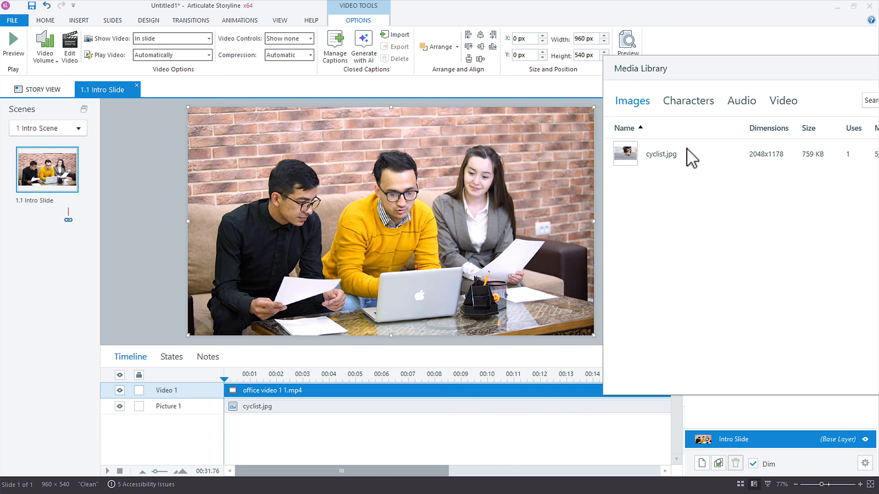
click(783, 101)
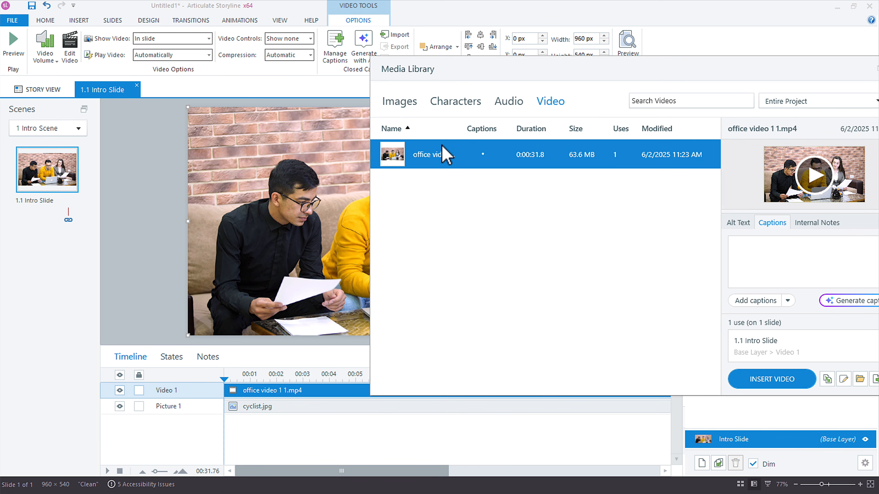
drag(418, 73, 524, 82)
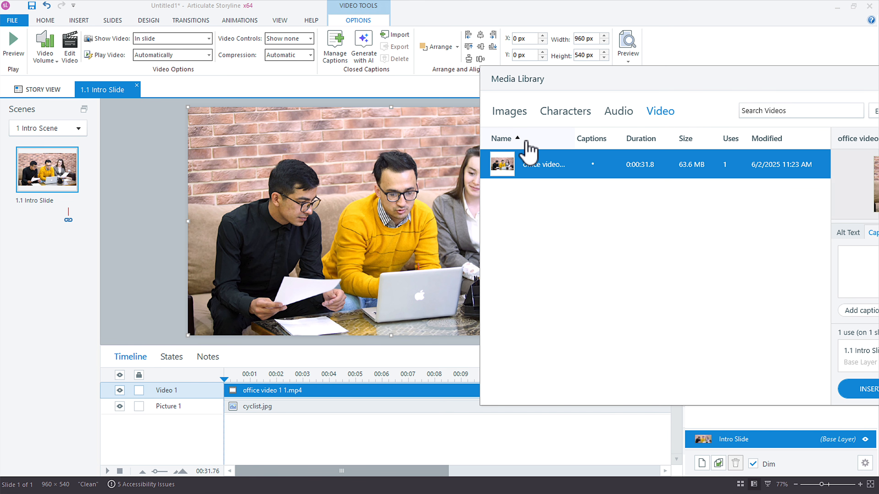
Step: Show the Media Library's audio clips, then record a microphone clip of about 3 seconds and save it to the slide
click(619, 112)
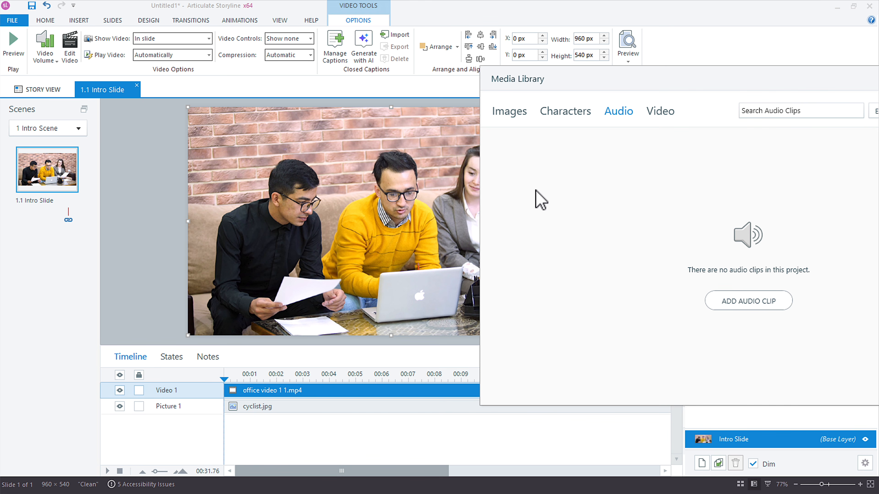
click(83, 20)
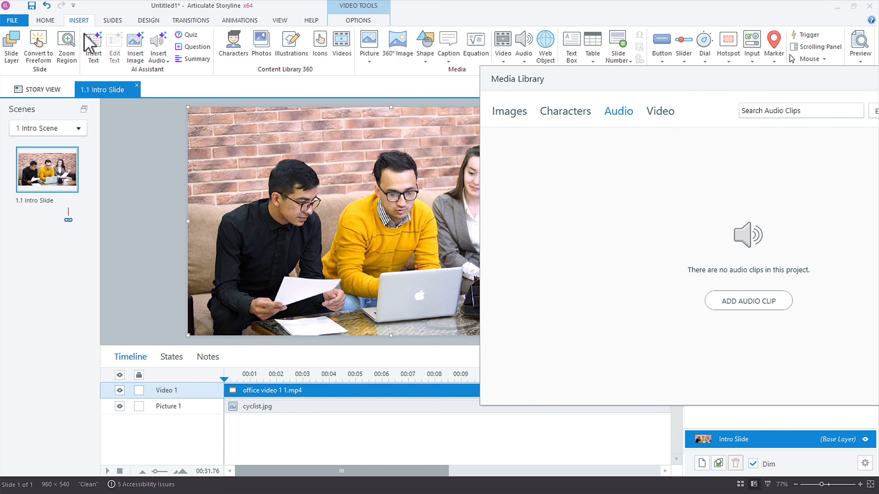
drag(526, 85, 567, 92)
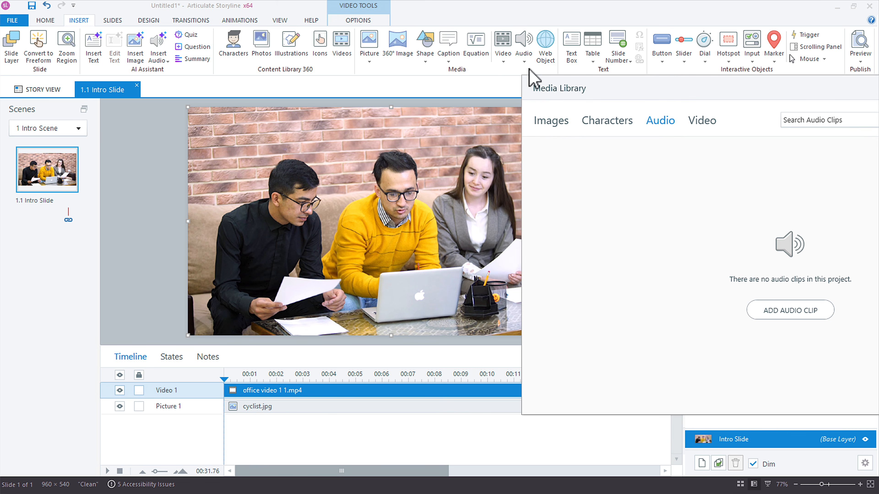
click(525, 63)
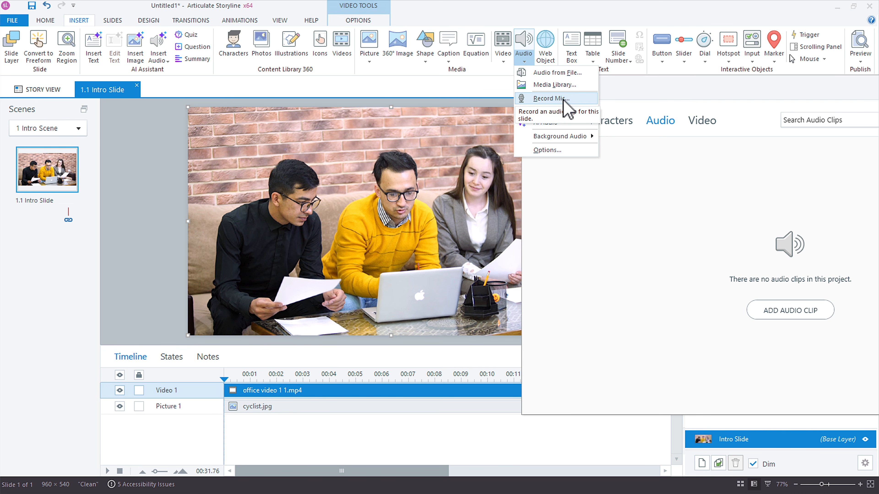
click(554, 98)
click(347, 247)
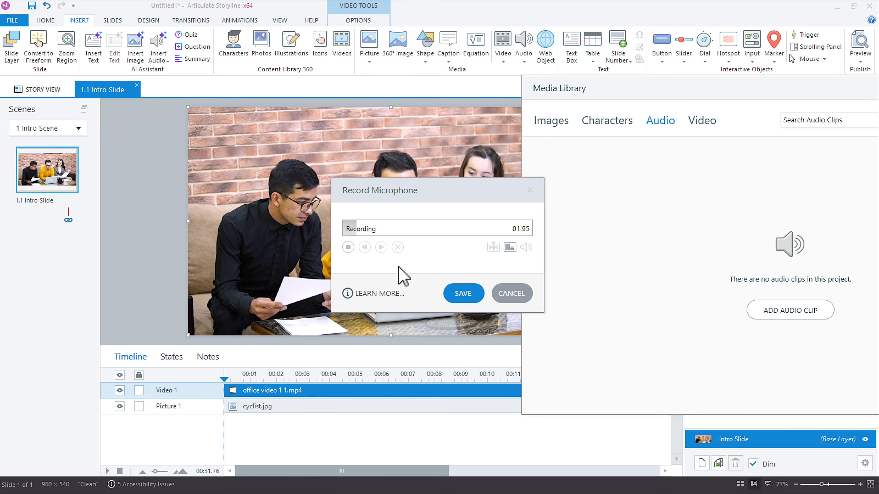
click(348, 247)
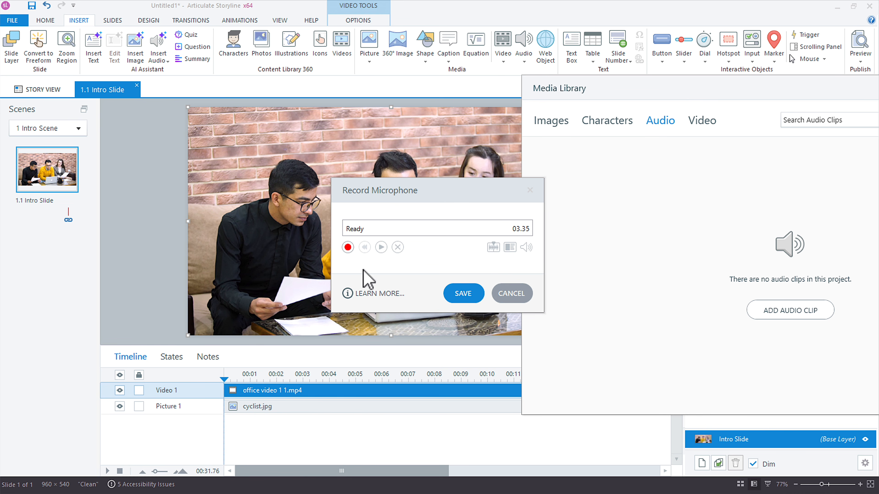
click(463, 294)
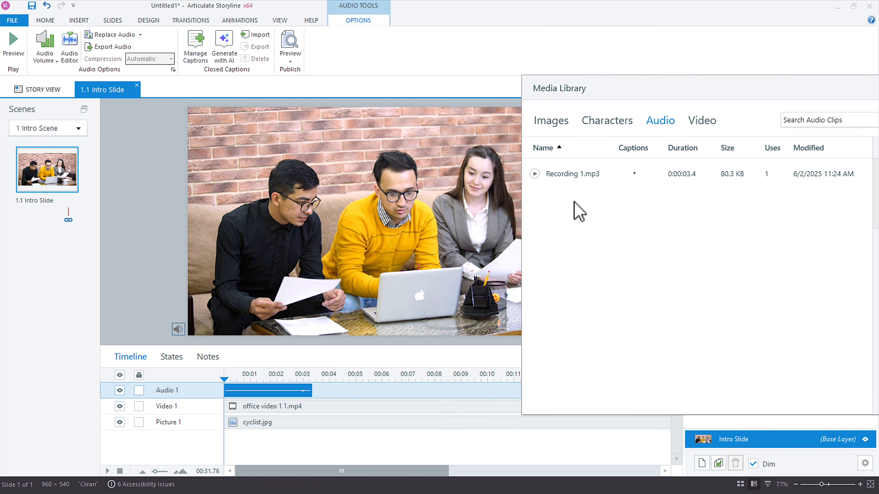
Step: Import the first twelve pictures of the Assets > Images folder, through EasyTrails.jpg, into the Media Library without placing them on the slide
drag(559, 93, 242, 88)
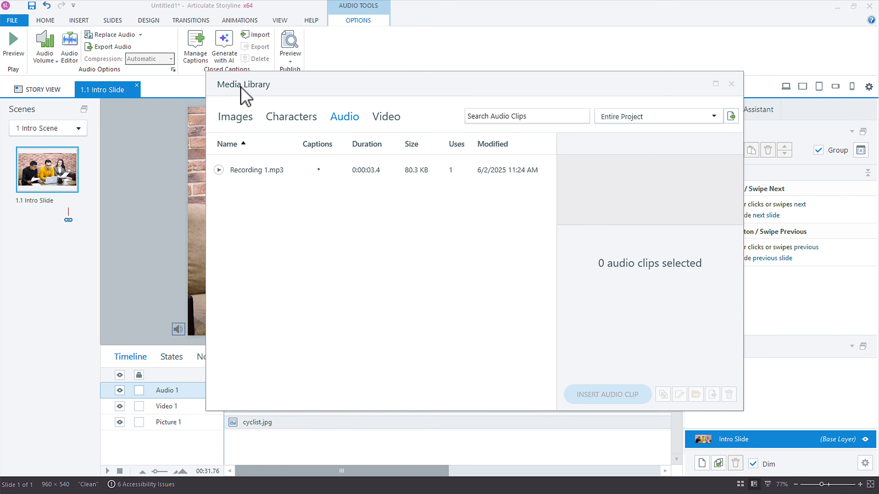
click(243, 126)
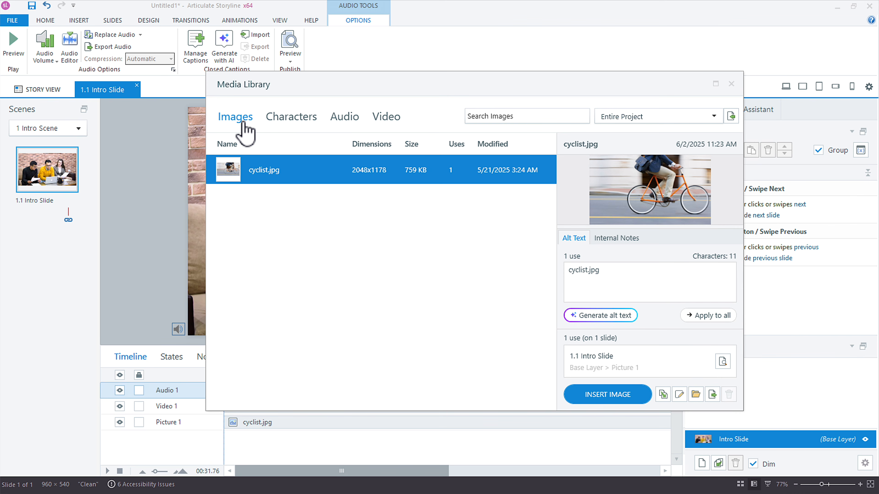
click(243, 140)
click(732, 121)
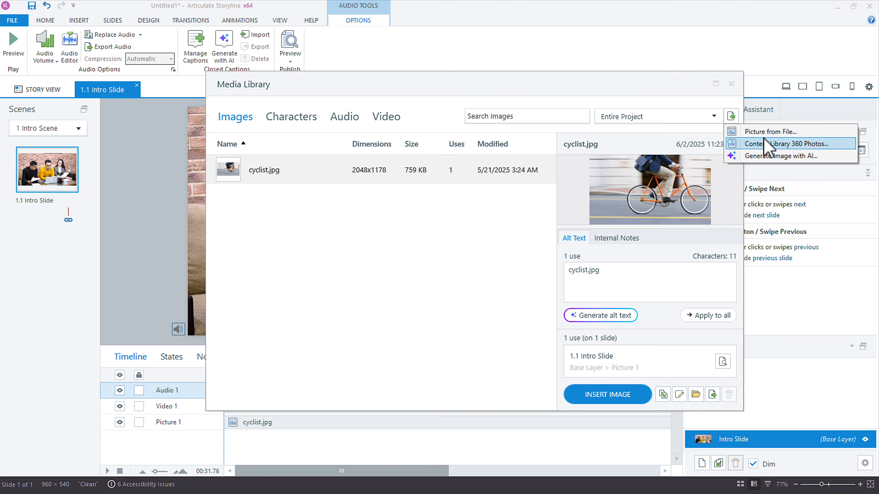
click(788, 131)
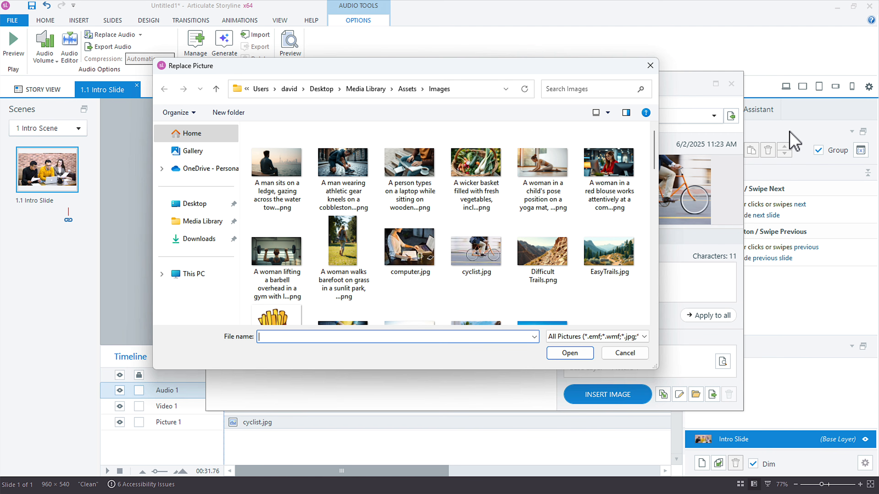
drag(262, 133, 433, 204)
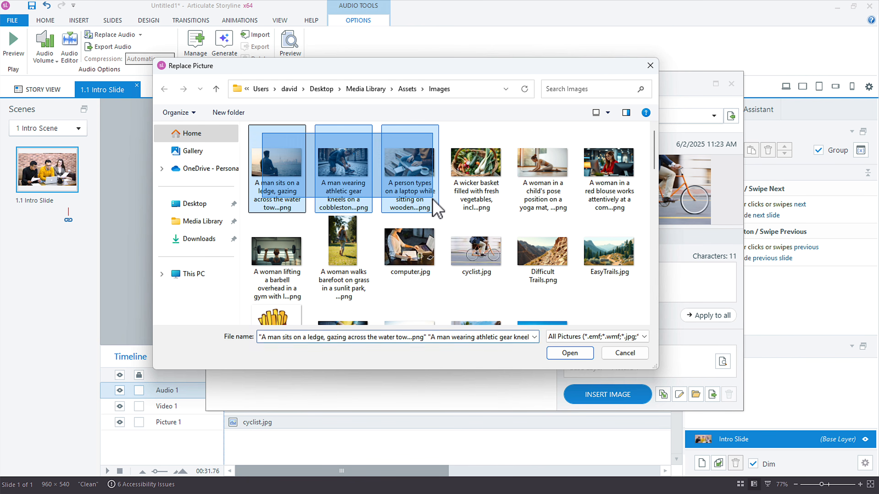
shift+click(606, 265)
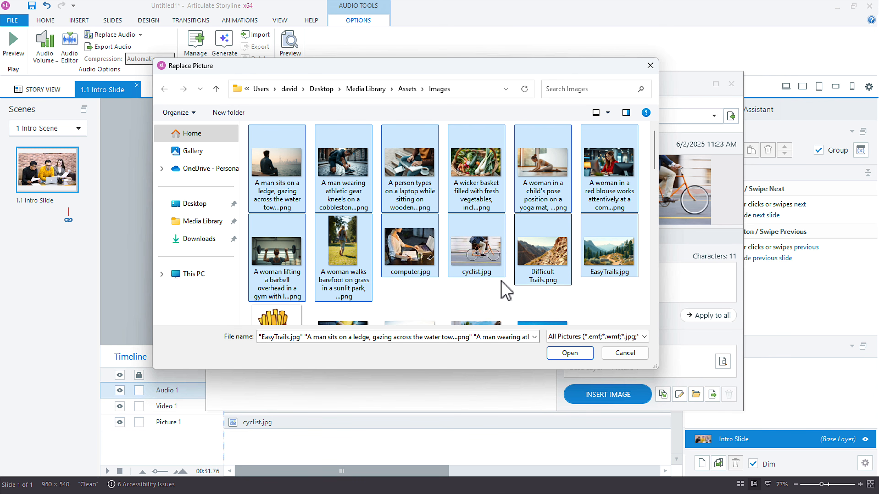
click(562, 356)
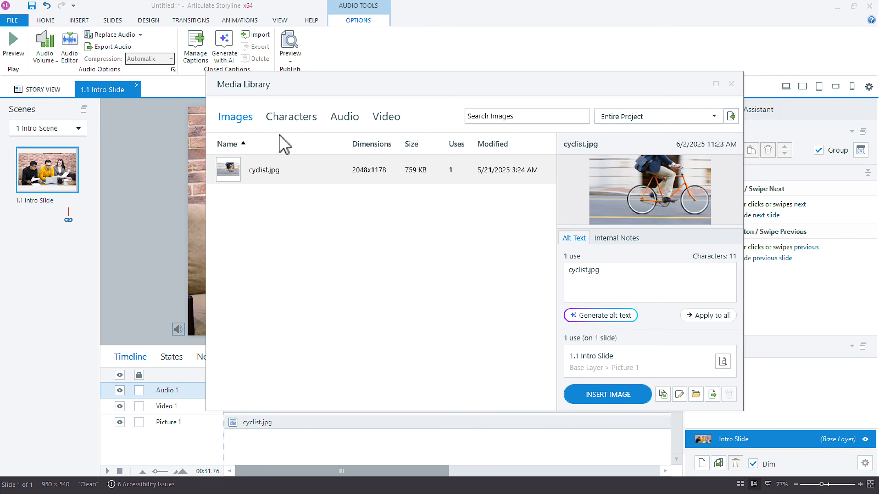
drag(239, 83, 345, 83)
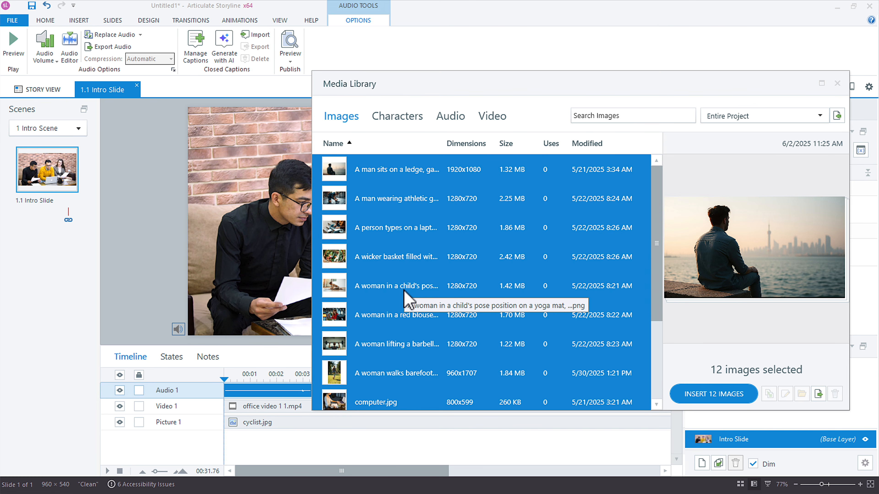
Step: Import the nine sound files Button 1.m4a through Expand.m4a from Sound Kit Effects > Buttons and Navigation into the Media Library's audio
click(456, 128)
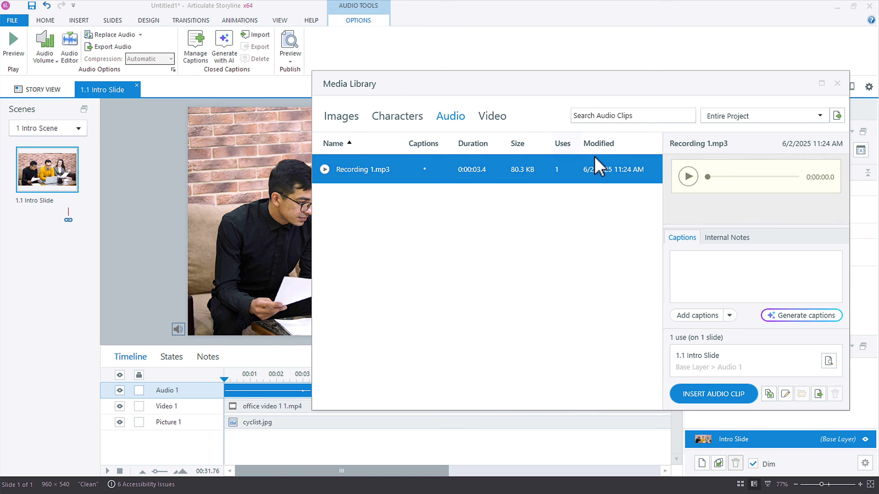
click(838, 118)
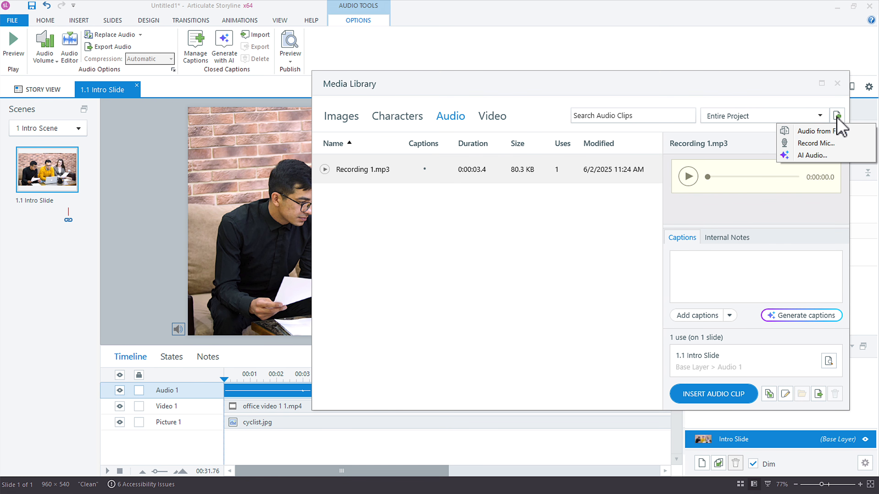
click(833, 131)
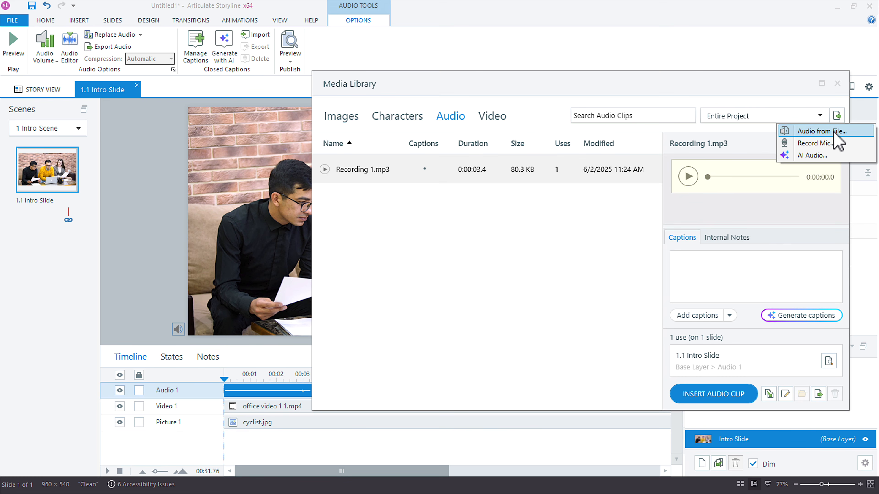
click(833, 131)
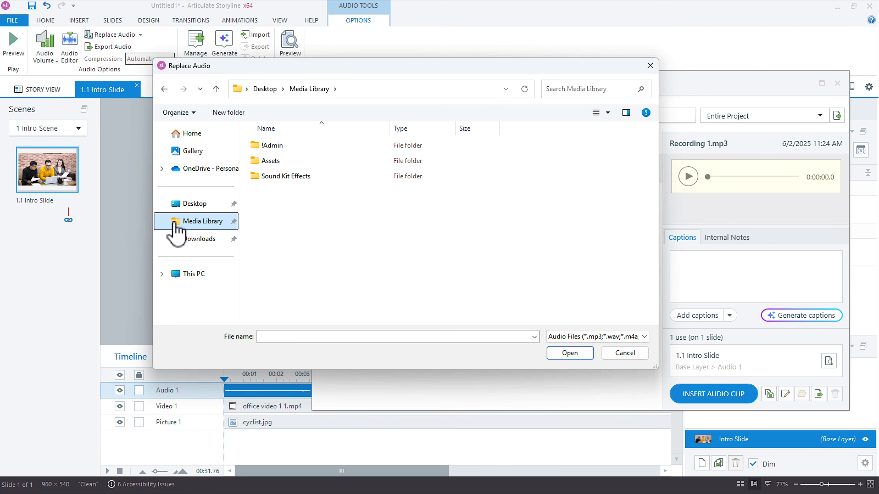
double_click(277, 162)
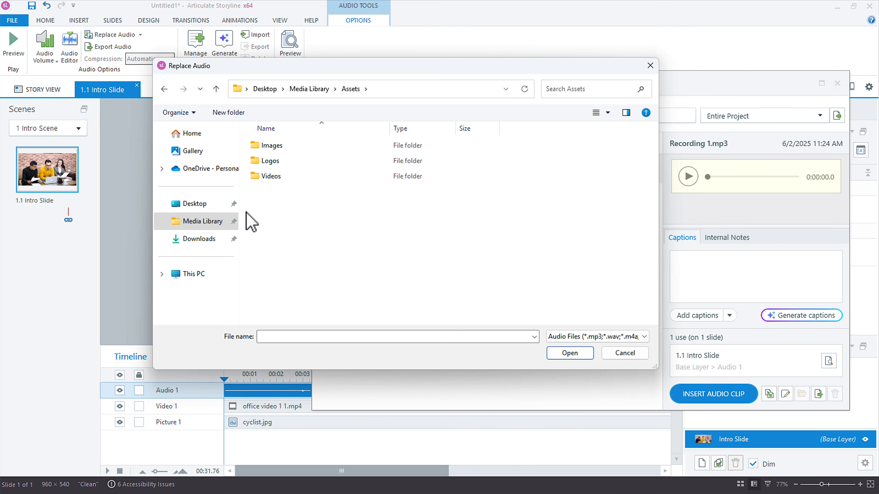
click(208, 223)
click(292, 181)
double_click(293, 177)
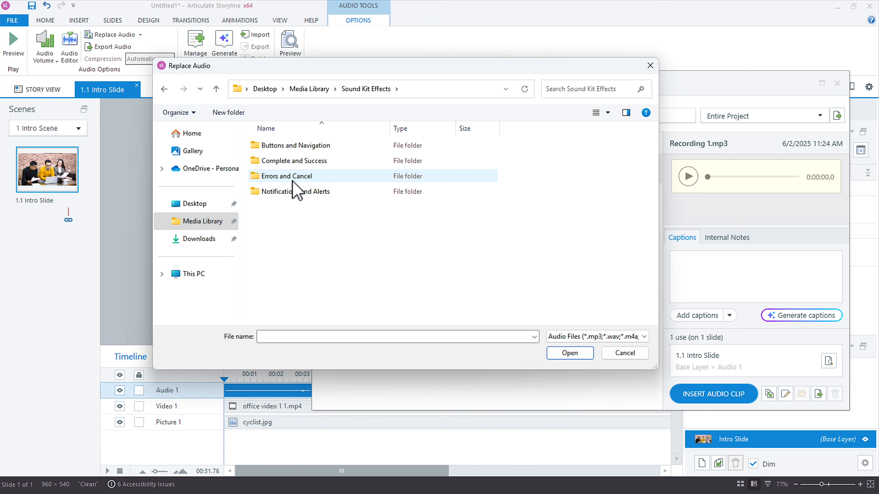
double_click(313, 147)
click(331, 150)
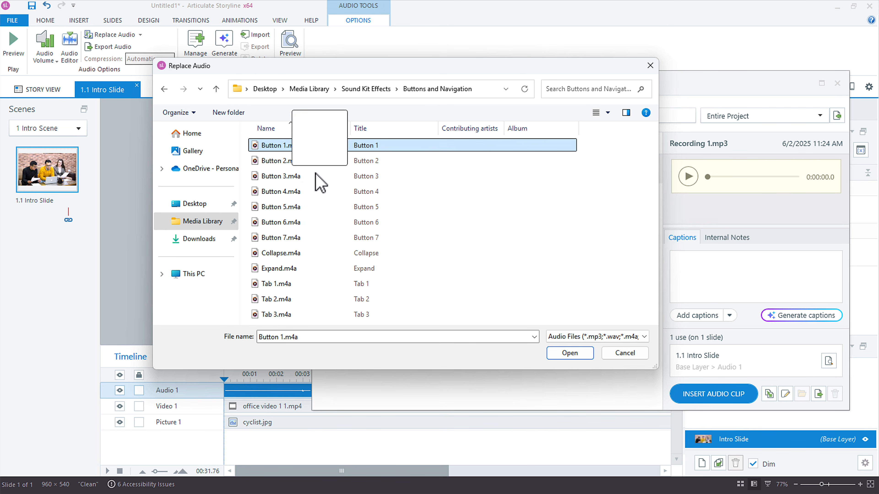
shift+click(276, 269)
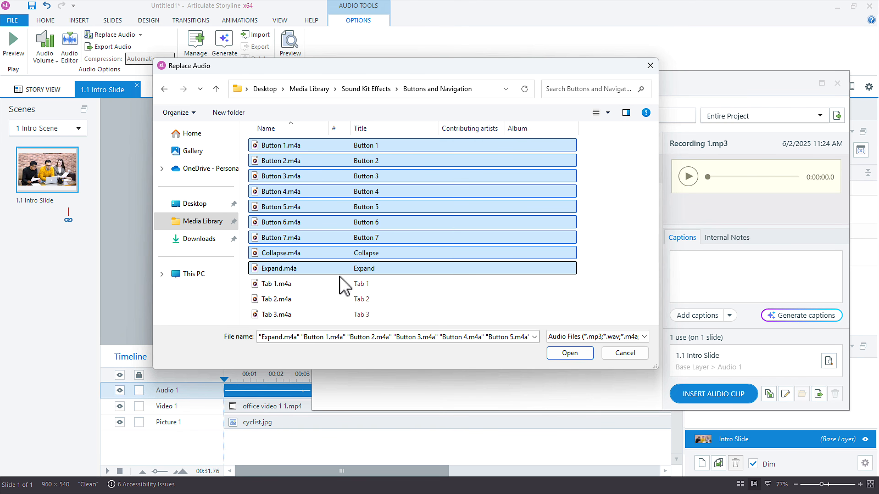
click(577, 354)
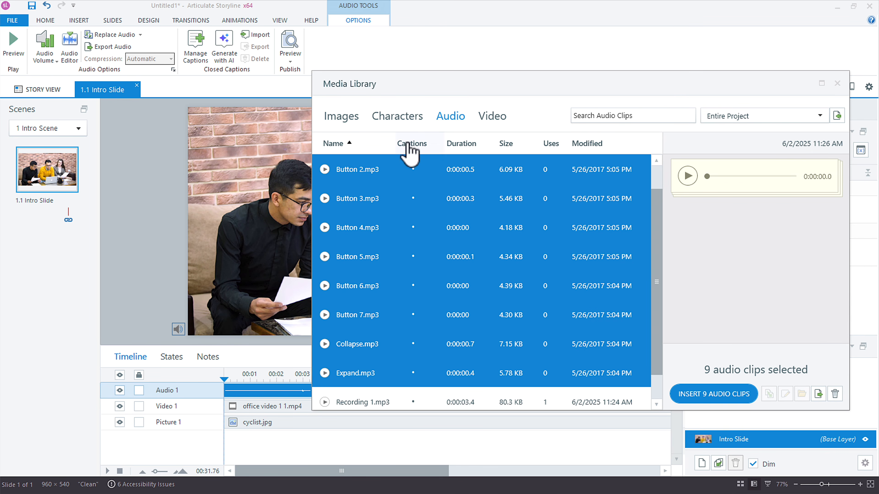
Step: Place the Assets > Images folder window beside the library's images and transfer the pictures iStock-1198357641.jpg through loung-chairs2.jpg into the library
click(343, 120)
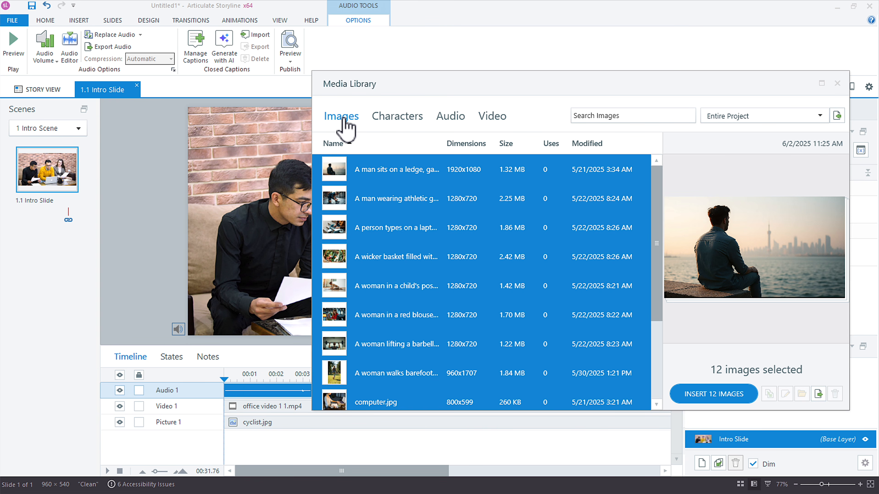
key(alt+Tab)
click(206, 176)
double_click(206, 176)
double_click(207, 161)
drag(346, 82, 113, 117)
drag(420, 89, 526, 92)
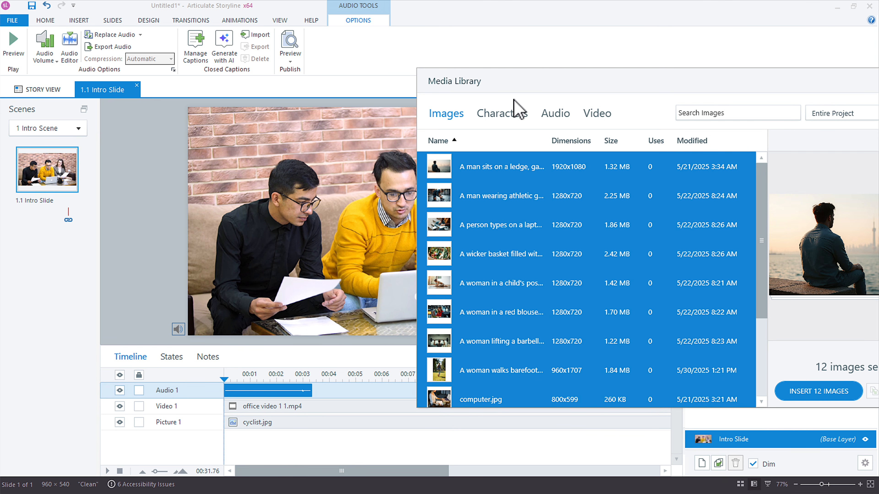
key(alt+Tab)
drag(355, 349, 541, 234)
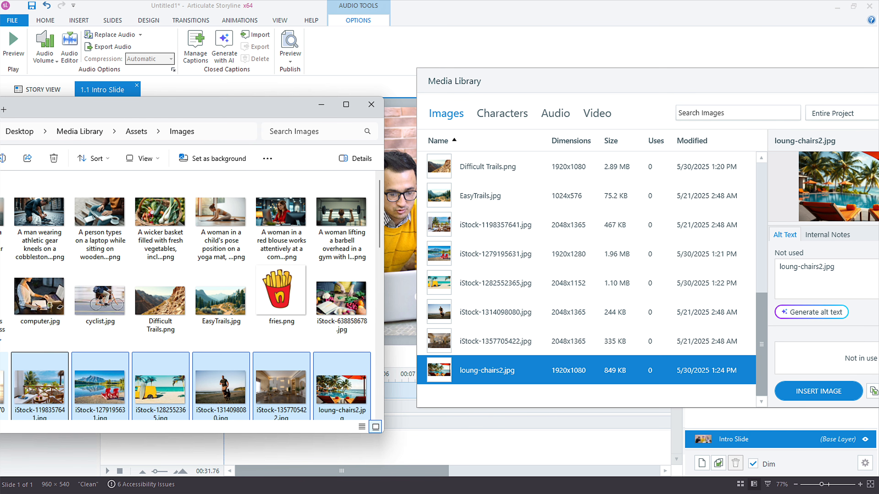
Step: Switch to Finder and transfer camping video 1.mp4, camping video 2.mp4 and camping video 5.mp4 from Assets > Videos into the Media Library's videos
key(super+Tab)
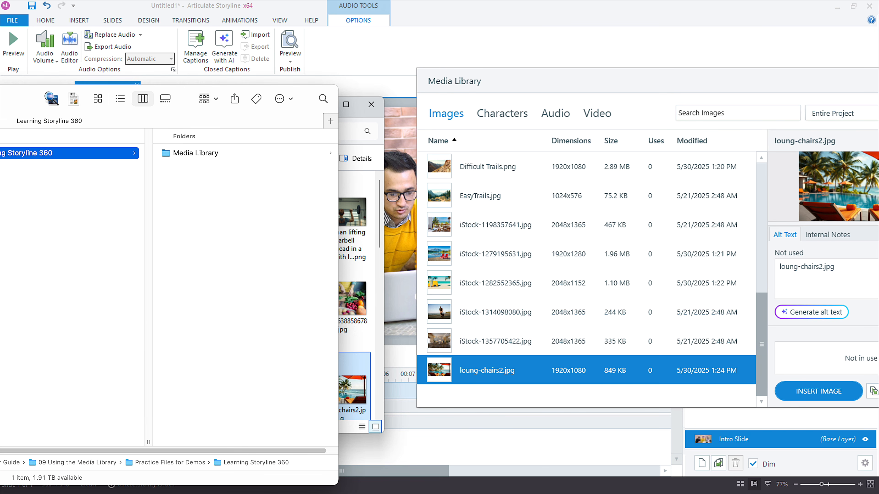
click(214, 156)
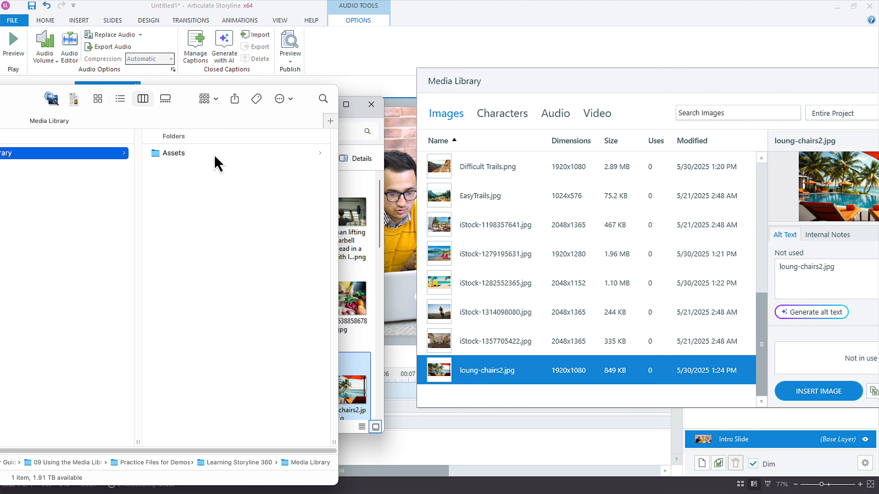
click(172, 155)
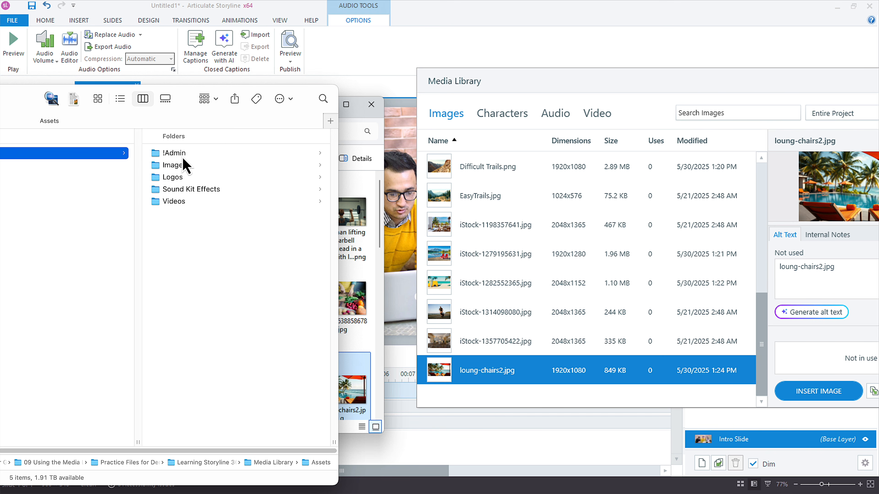
click(161, 204)
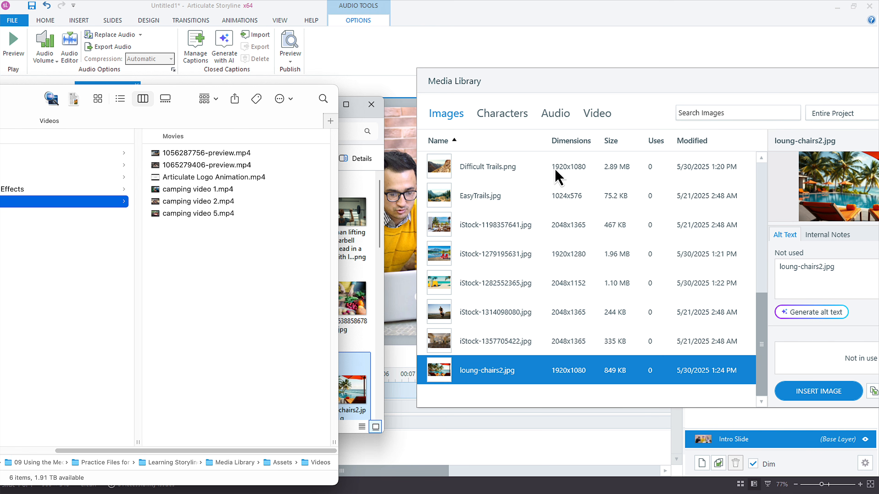
click(597, 116)
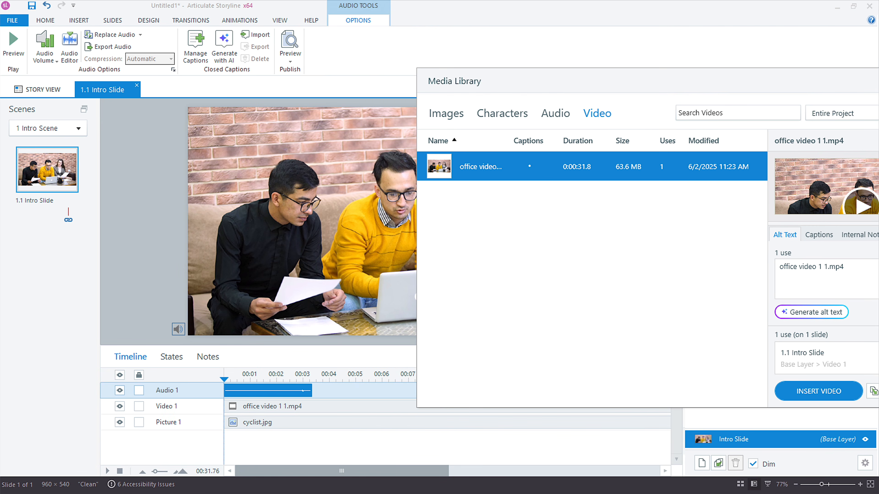
click(1, 113)
drag(254, 248, 239, 194)
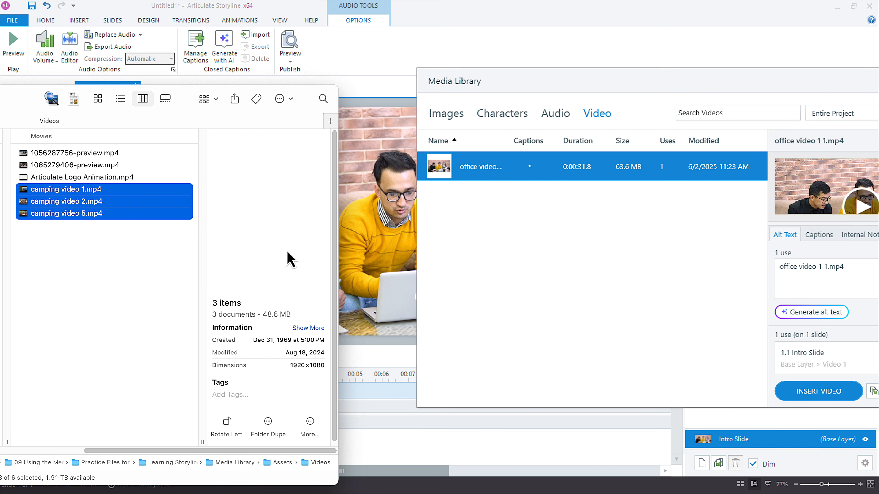
drag(57, 208, 523, 235)
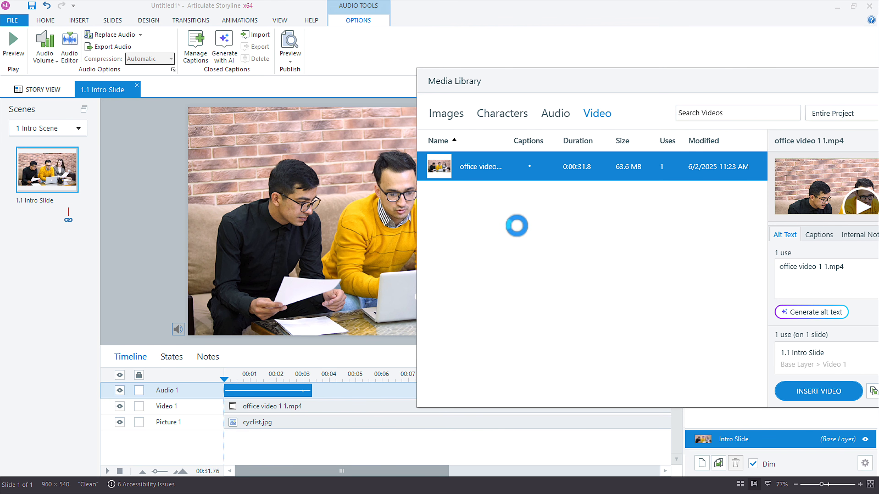